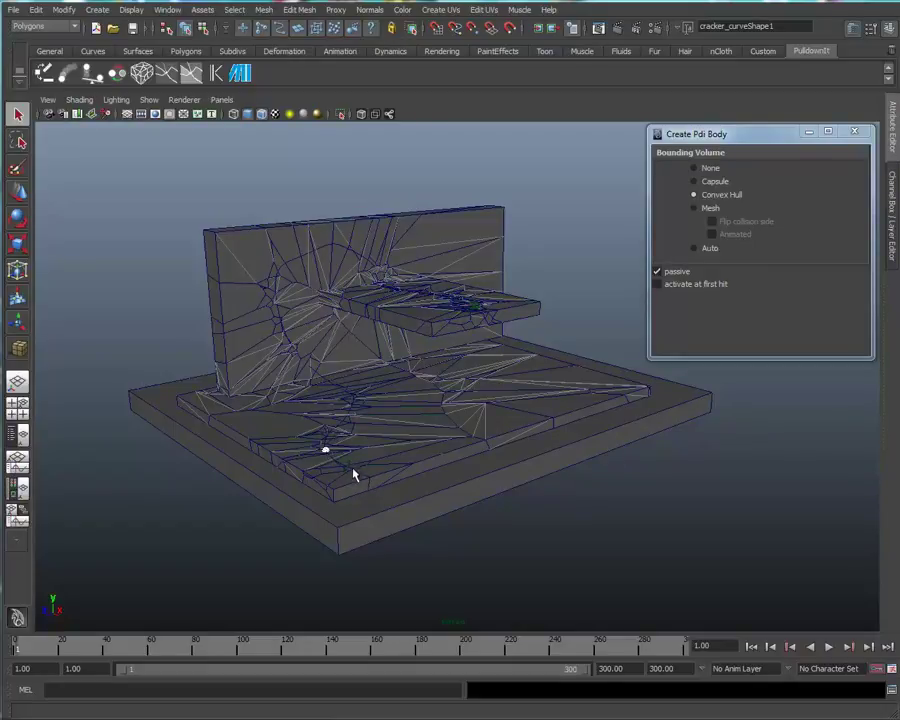
Play the fracture simulation from the first frame, stop it, and close the playblast preview
{"action": "left_click", "coordinate": [753, 647]}
{"action": "left_click", "coordinate": [829, 648]}
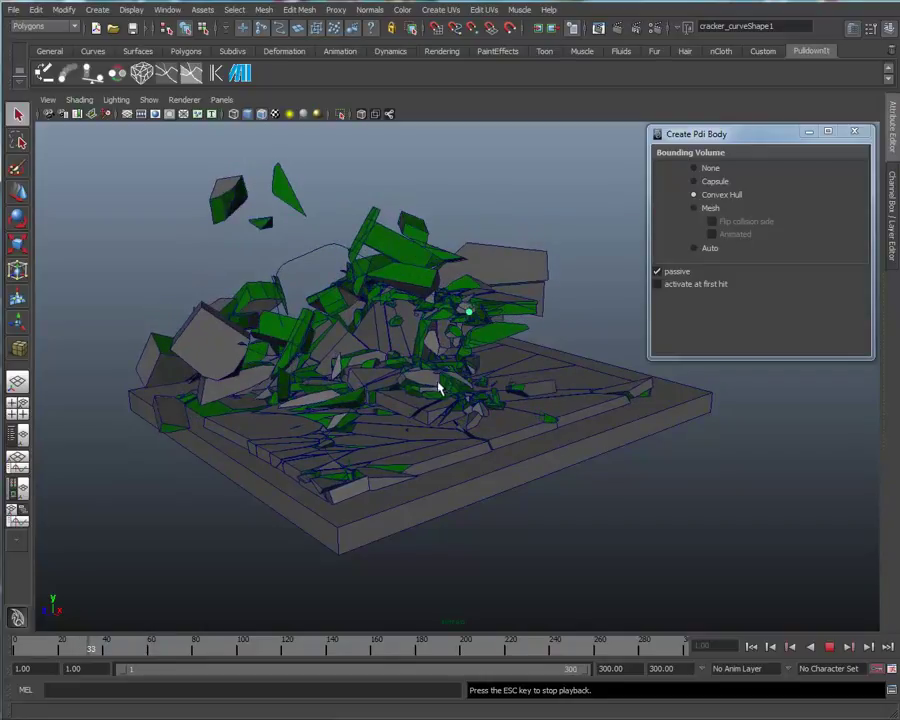
{"action": "key", "text": "Escape"}
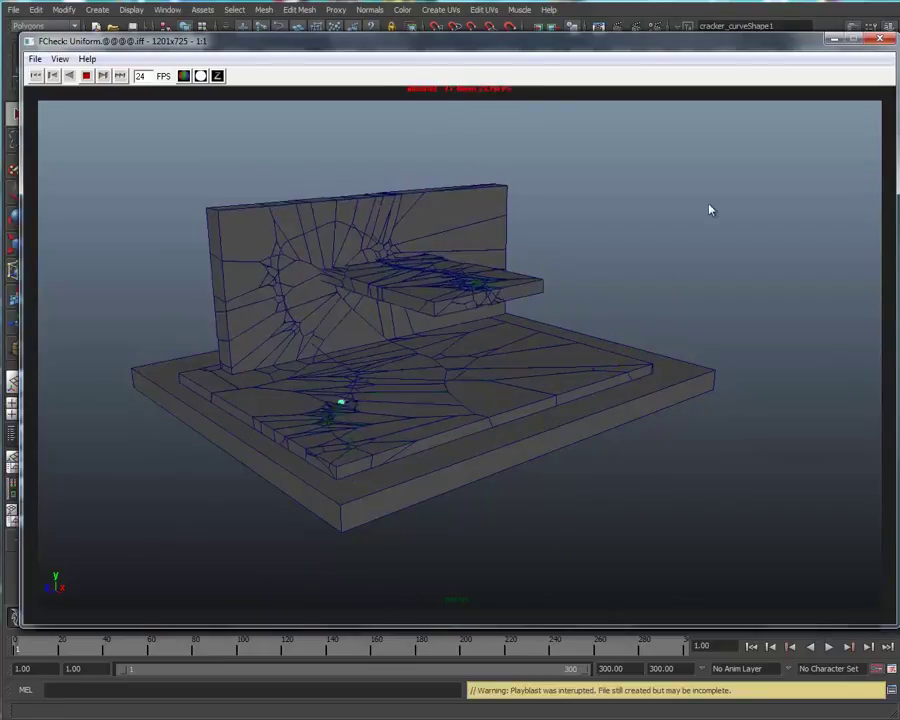
{"action": "left_click", "coordinate": [882, 40]}
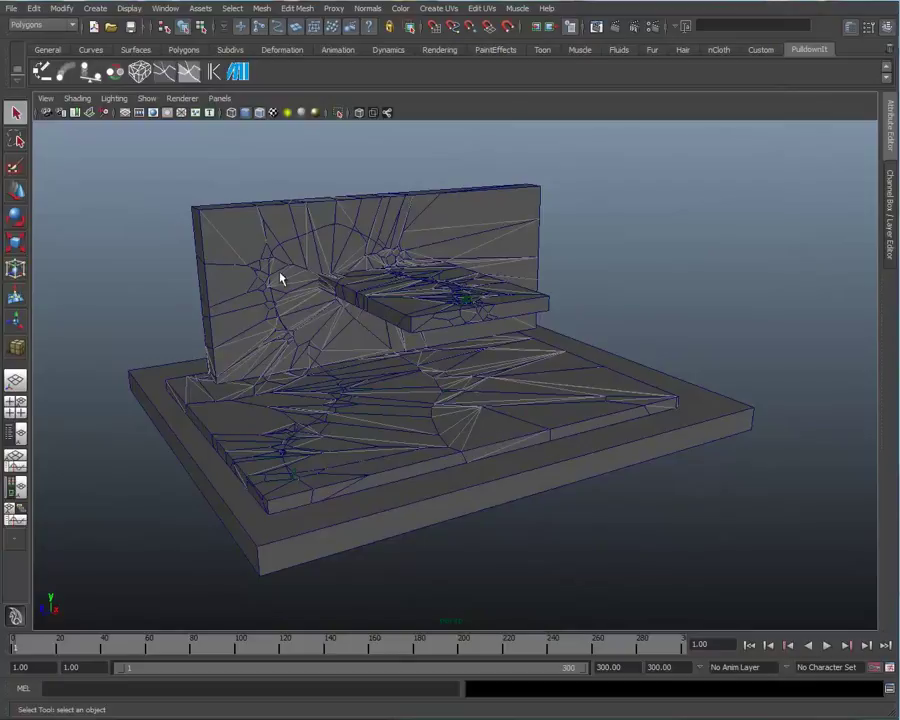
Select all the geometry in the scene and start creating a basic fracture body from it
{"action": "left_click", "coordinate": [164, 73]}
{"action": "left_click_drag", "start_coordinate": [798, 62], "coordinate": [754, 54]}
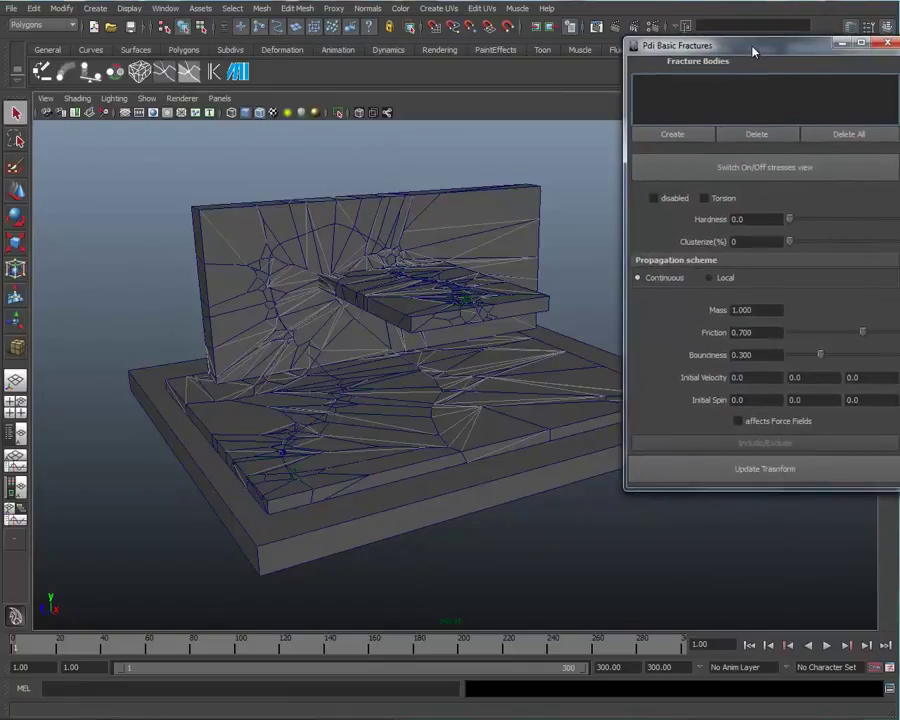
{"action": "left_click_drag", "start_coordinate": [125, 165], "coordinate": [798, 591]}
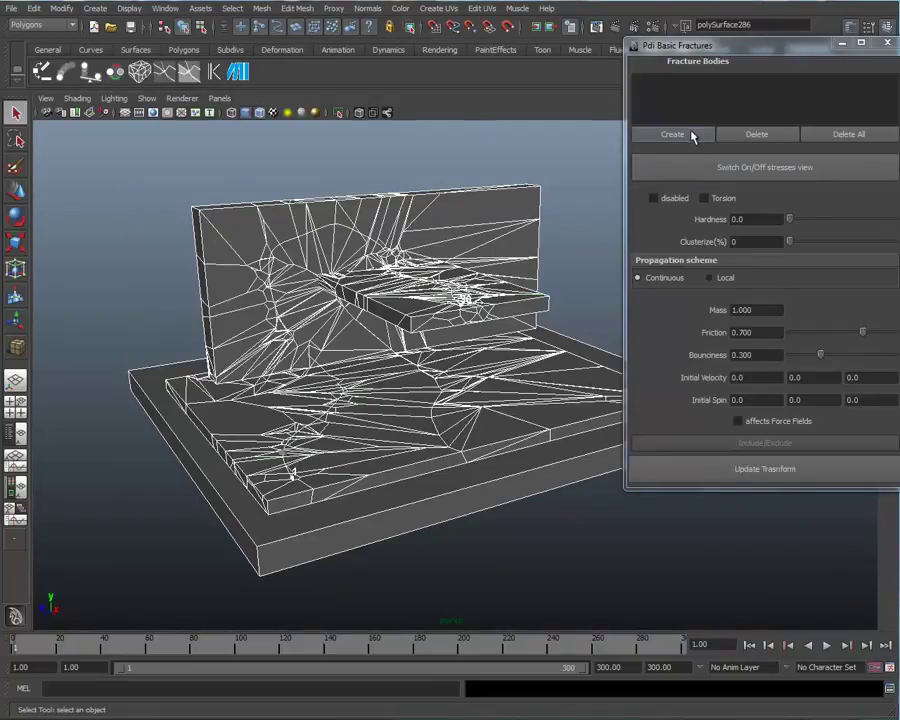
{"action": "left_click", "coordinate": [679, 138]}
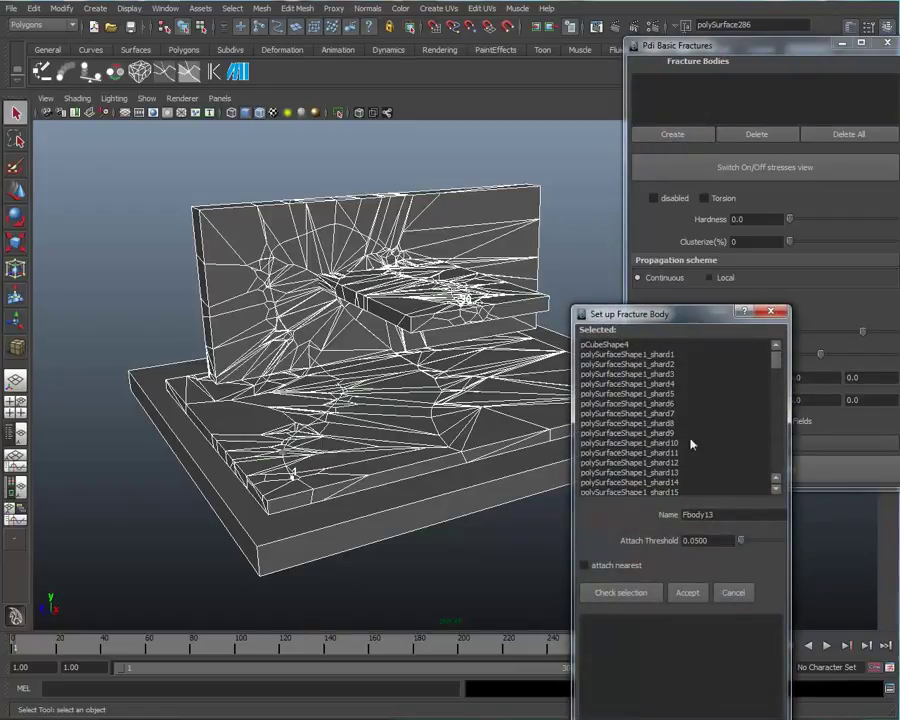
Name the fracture body PathFracture, enable attach nearest, and accept the setup
{"action": "left_click_drag", "start_coordinate": [721, 514], "coordinate": [637, 513]}
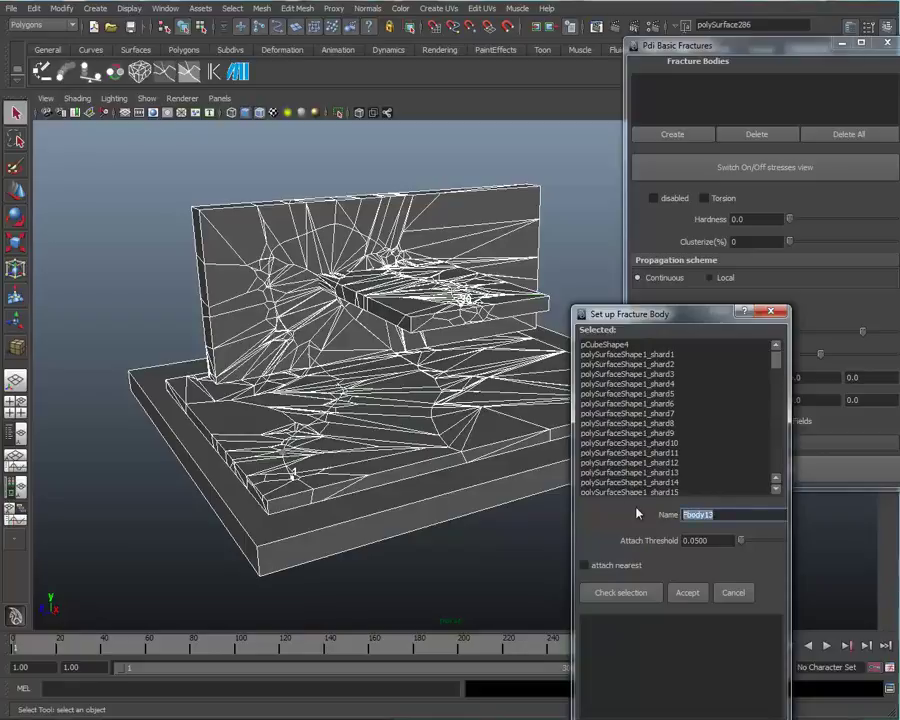
{"action": "type", "text": "PathC"}
{"action": "type", "text": "racture"}
{"action": "left_click", "coordinate": [585, 567]}
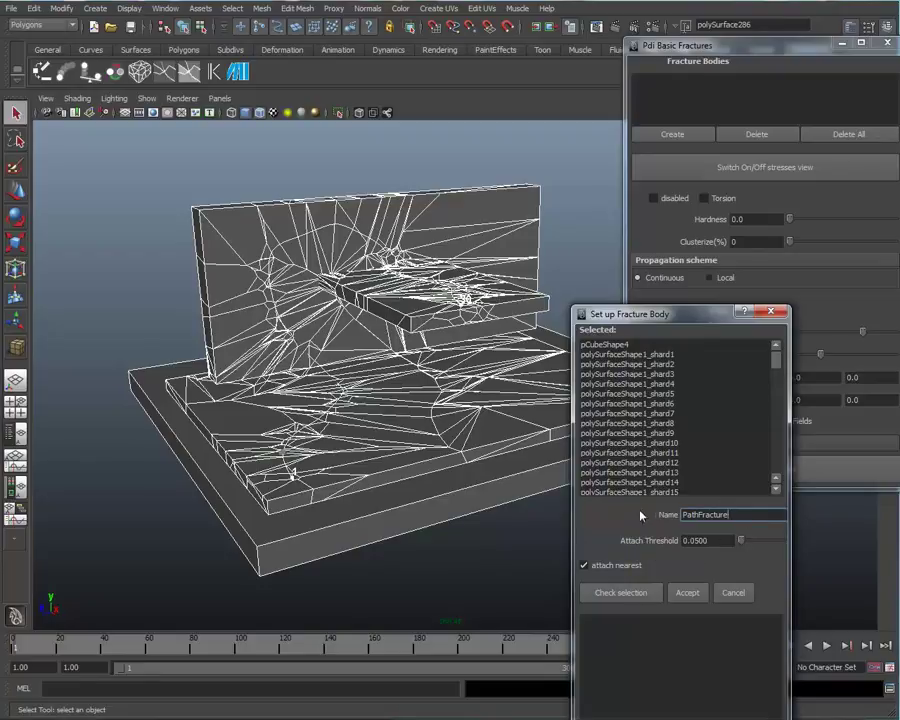
{"action": "left_click", "coordinate": [695, 597]}
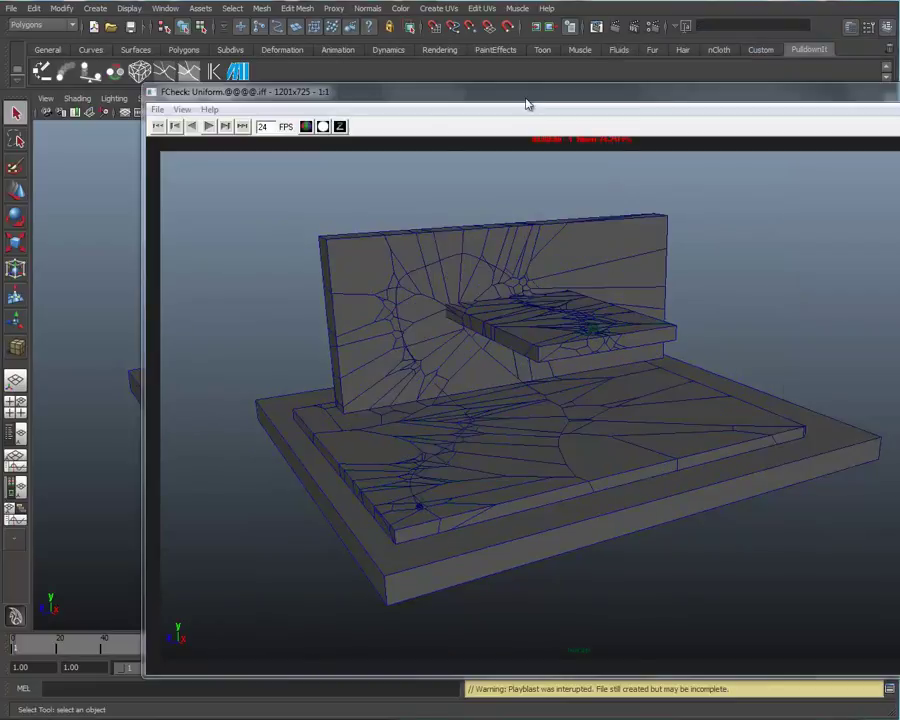
Play back the playblast of the PathFracture simulation
{"action": "left_click_drag", "start_coordinate": [526, 101], "coordinate": [450, 65]}
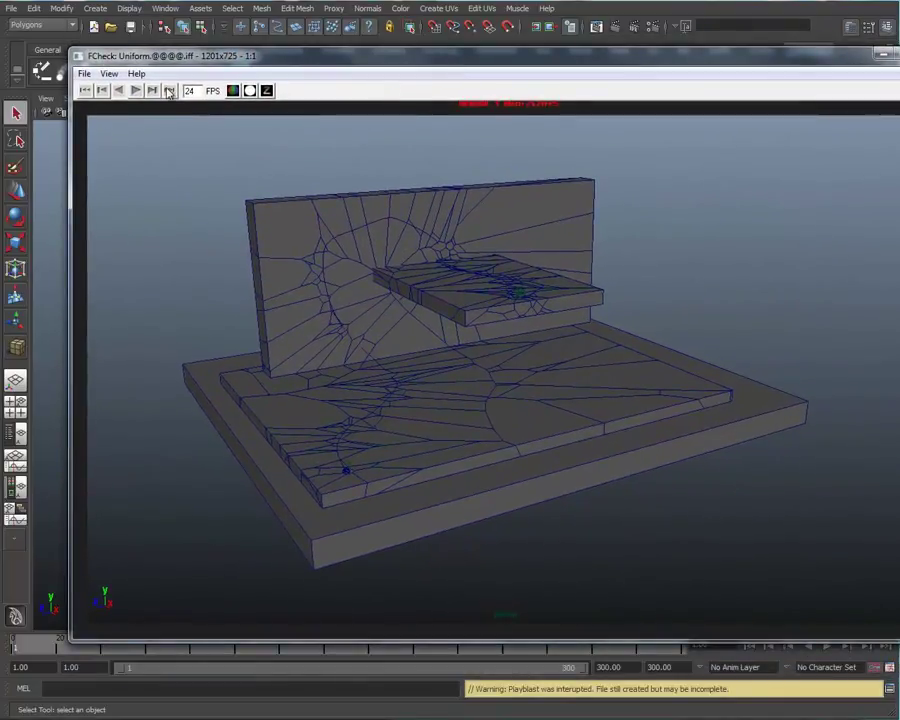
{"action": "left_click", "coordinate": [135, 91]}
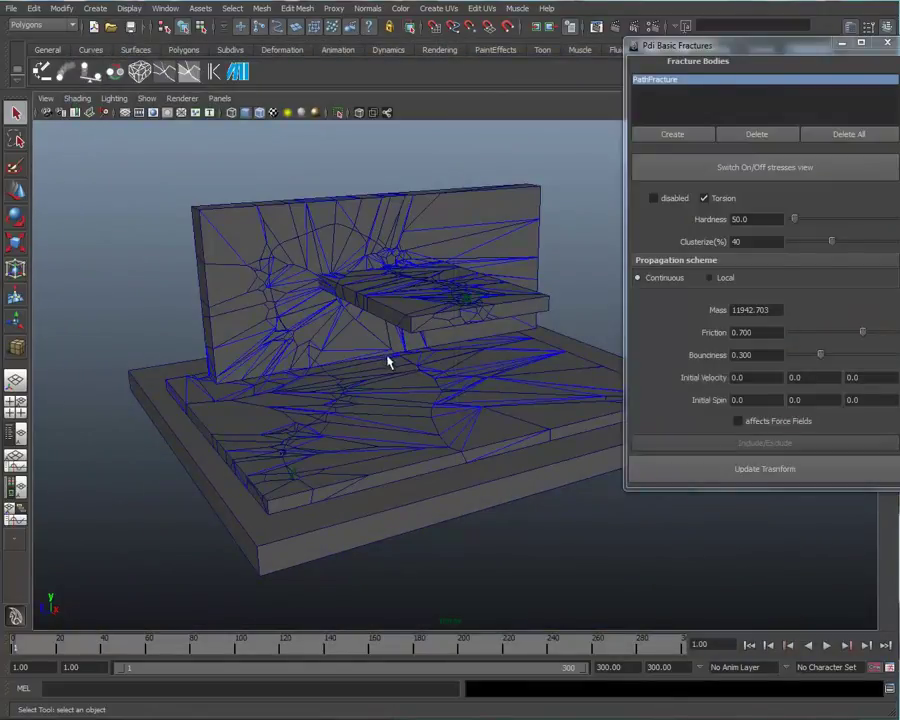
Set PathFracture's Clusterize to 100 percent and its propagation scheme to Local
{"action": "left_click_drag", "start_coordinate": [390, 362], "coordinate": [668, 218], "text": "alt"}
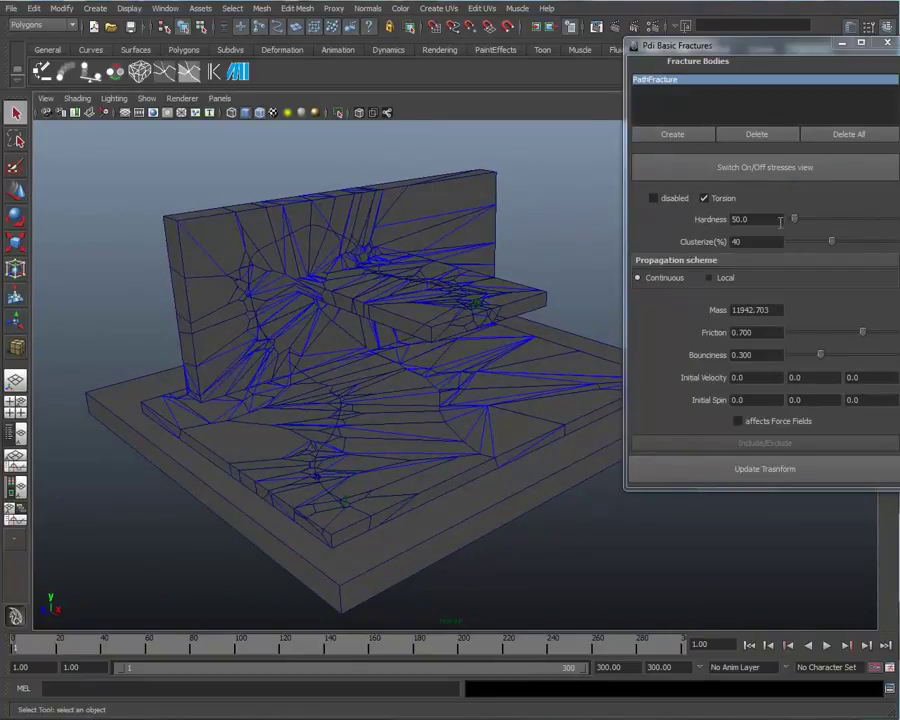
{"action": "left_click_drag", "start_coordinate": [402, 352], "coordinate": [356, 301], "text": "alt"}
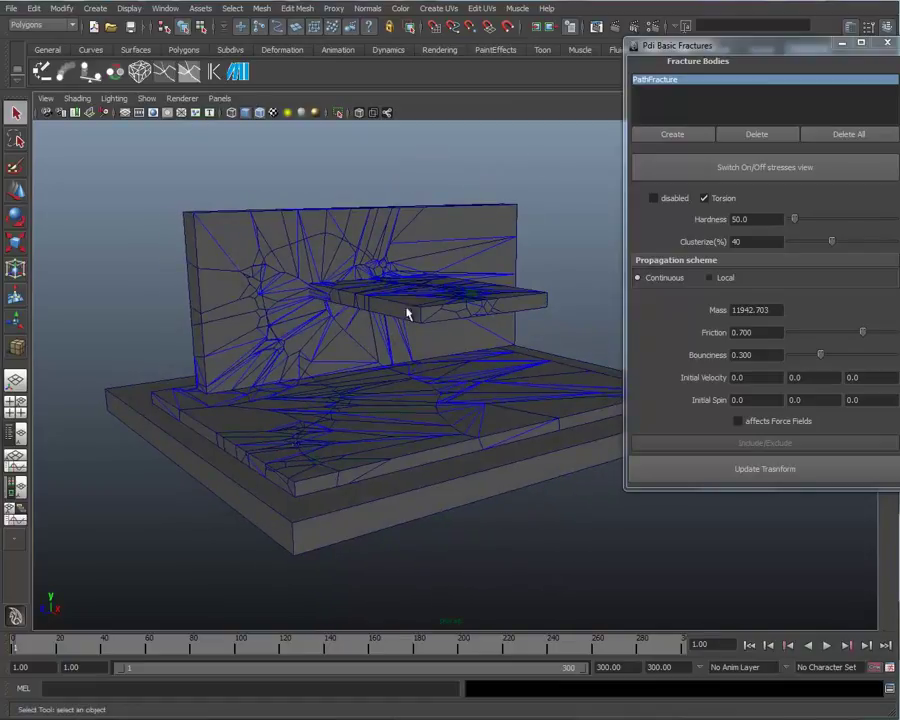
{"action": "left_click_drag", "start_coordinate": [277, 321], "coordinate": [607, 267], "text": "alt"}
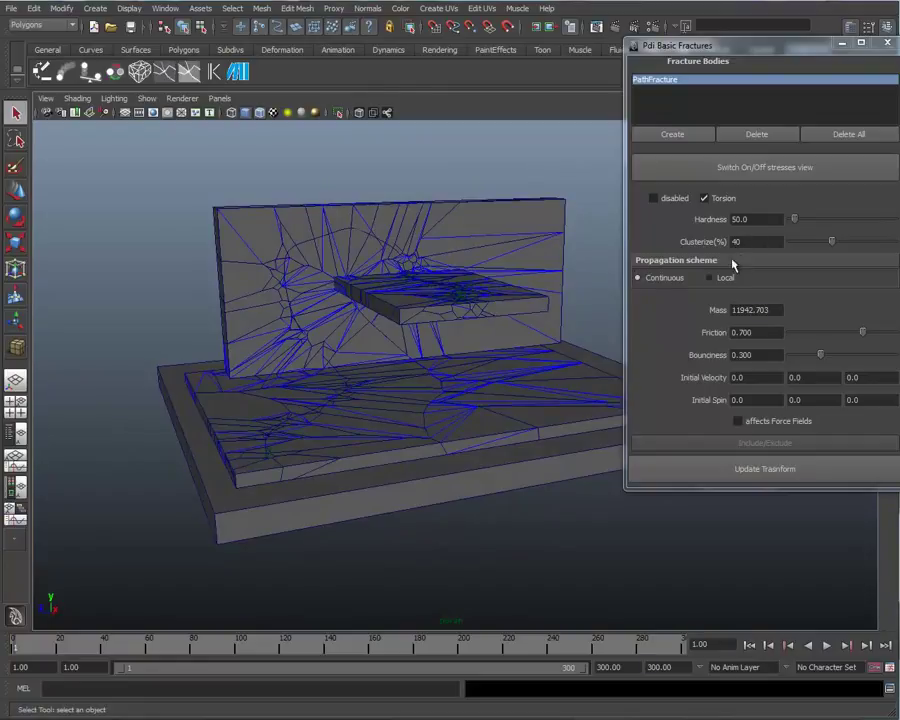
{"action": "left_click_drag", "start_coordinate": [354, 325], "coordinate": [426, 267], "text": "alt"}
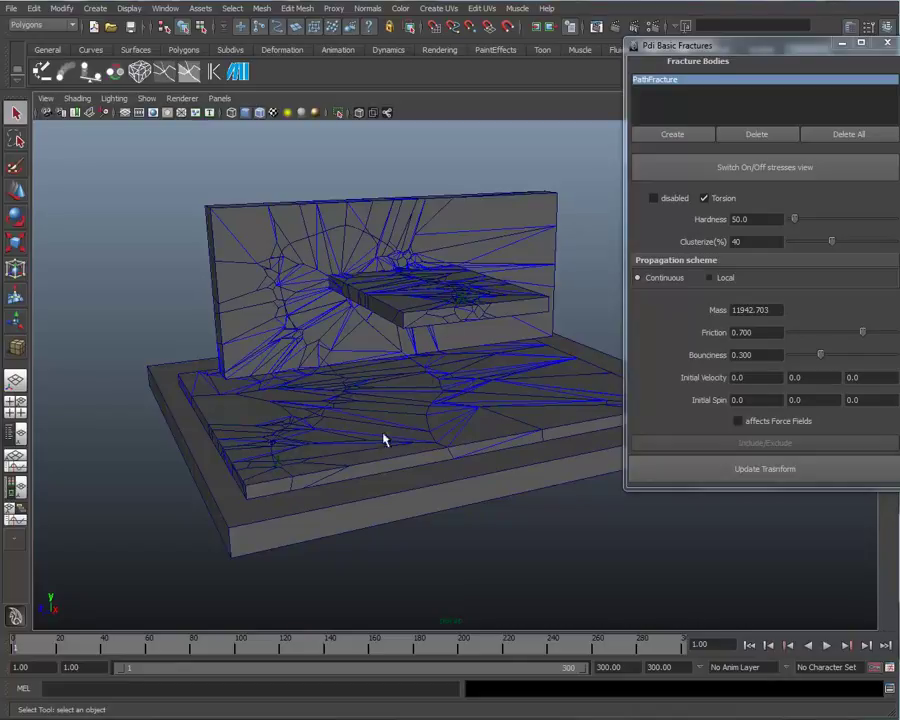
{"action": "double_click", "coordinate": [738, 241]}
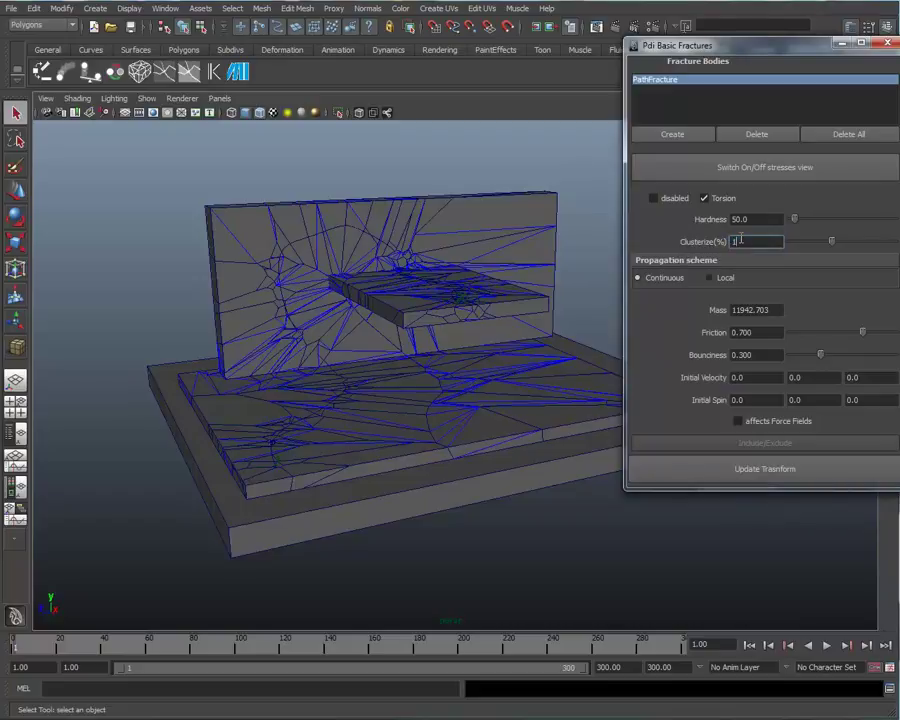
{"action": "type", "text": "100"}
{"action": "key", "text": "Return"}
{"action": "left_click", "coordinate": [710, 278]}
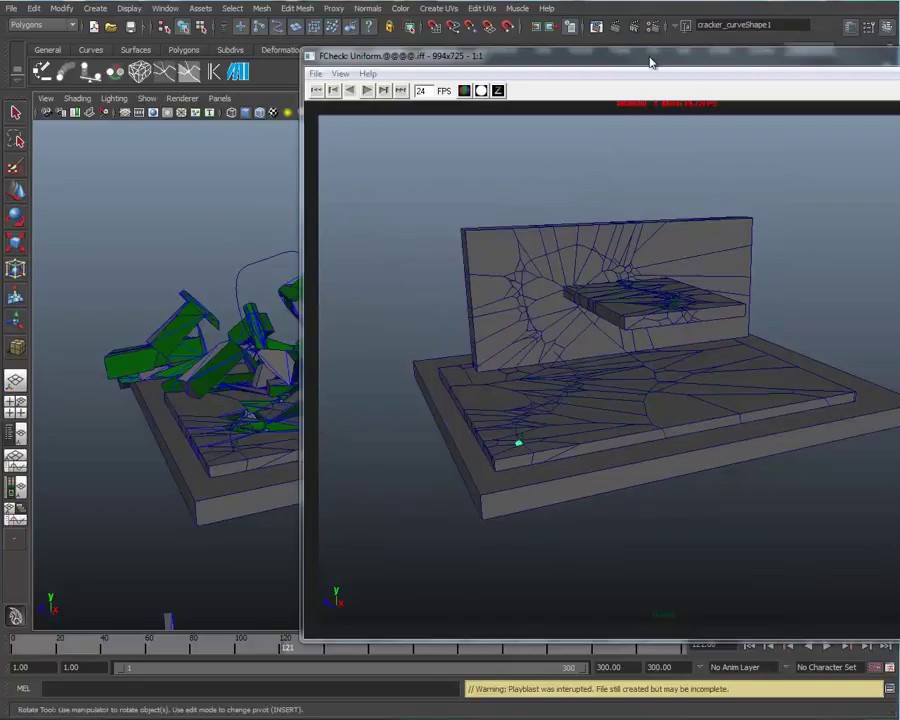
Play back the playblast made with Local propagation, close it, and return the timeline to frame 1
{"action": "left_click_drag", "start_coordinate": [649, 60], "coordinate": [398, 41]}
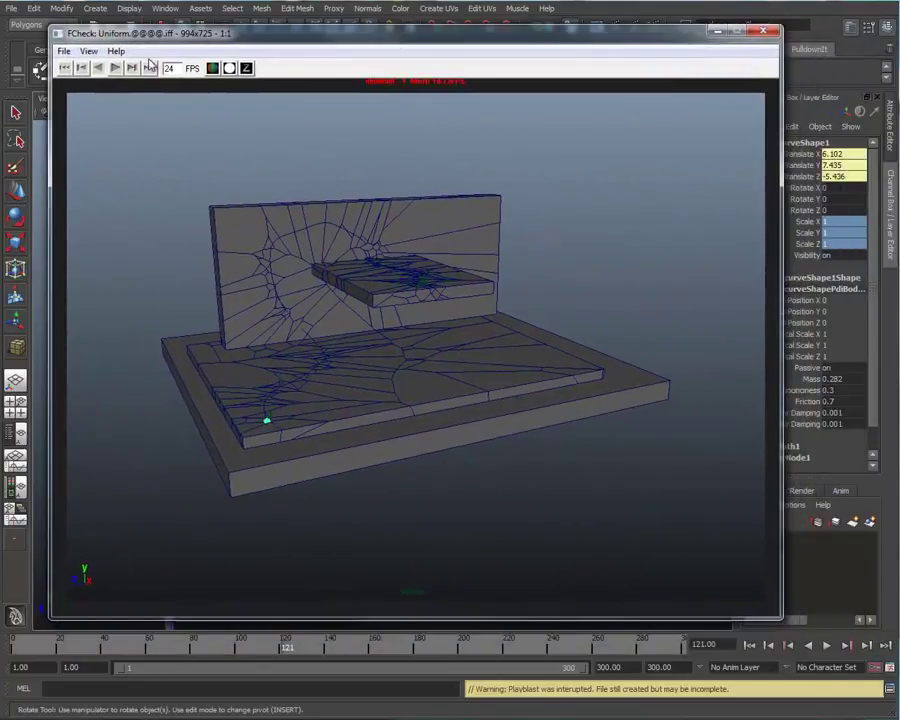
{"action": "left_click", "coordinate": [114, 68]}
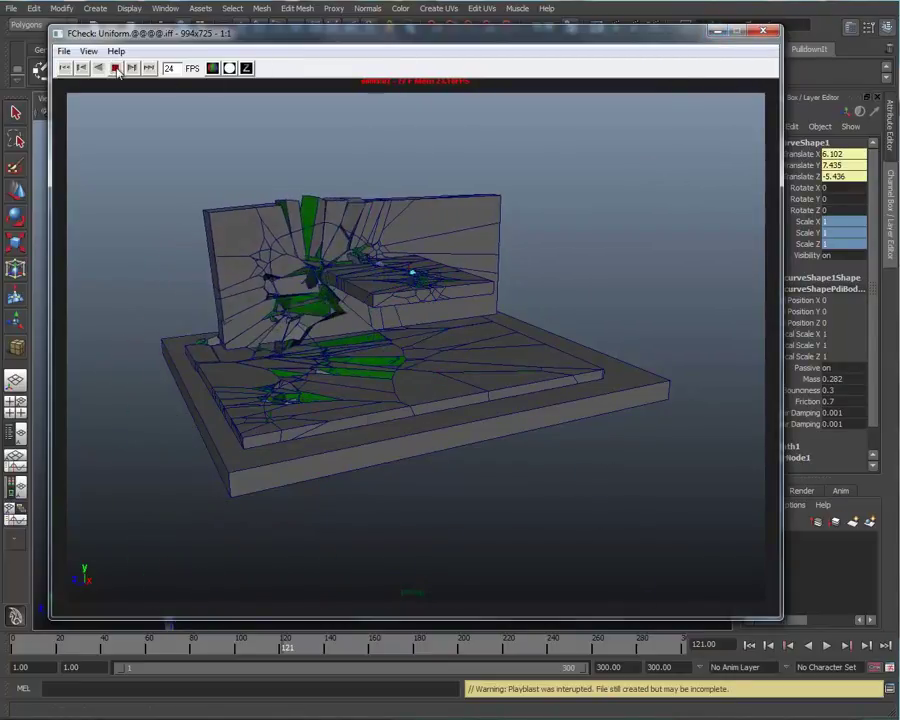
{"action": "left_click", "coordinate": [763, 31]}
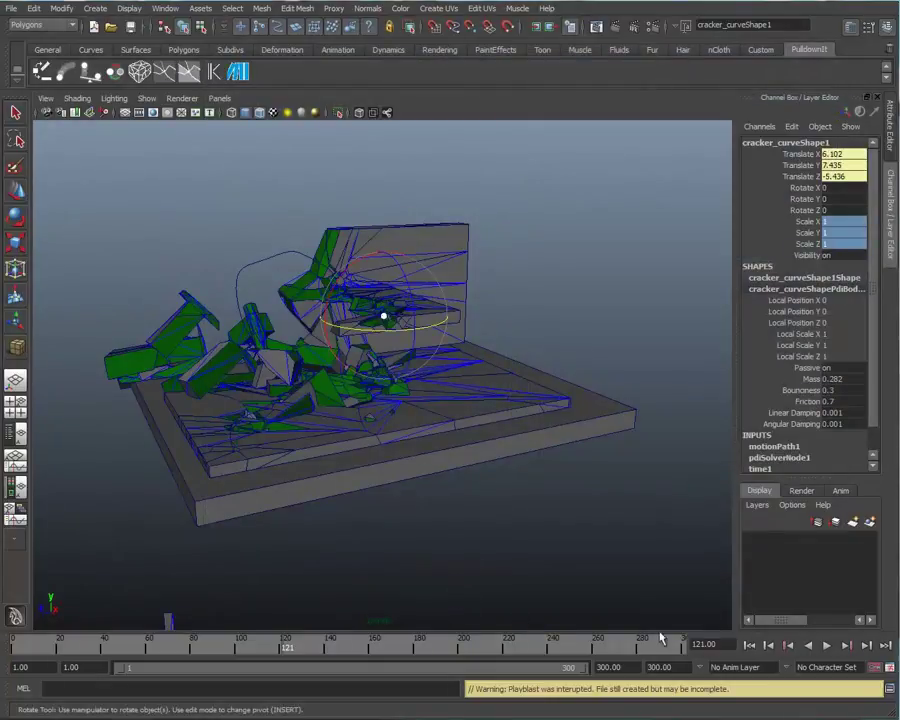
{"action": "mouse_move", "coordinate": [208, 648]}
{"action": "left_mouse_down"}
{"action": "mouse_move", "coordinate": [0, 649]}
{"action": "mouse_move", "coordinate": [14, 645]}
{"action": "left_mouse_up"}
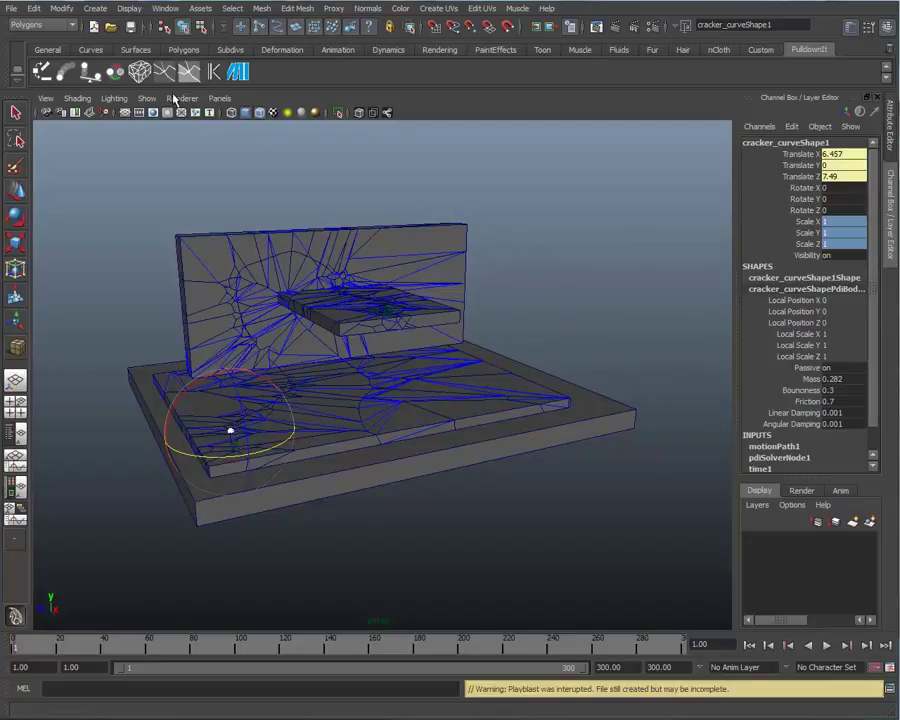
Set the bounding volume of cracker_curveShape1 to None and turn off its passive option
{"action": "left_click", "coordinate": [66, 74]}
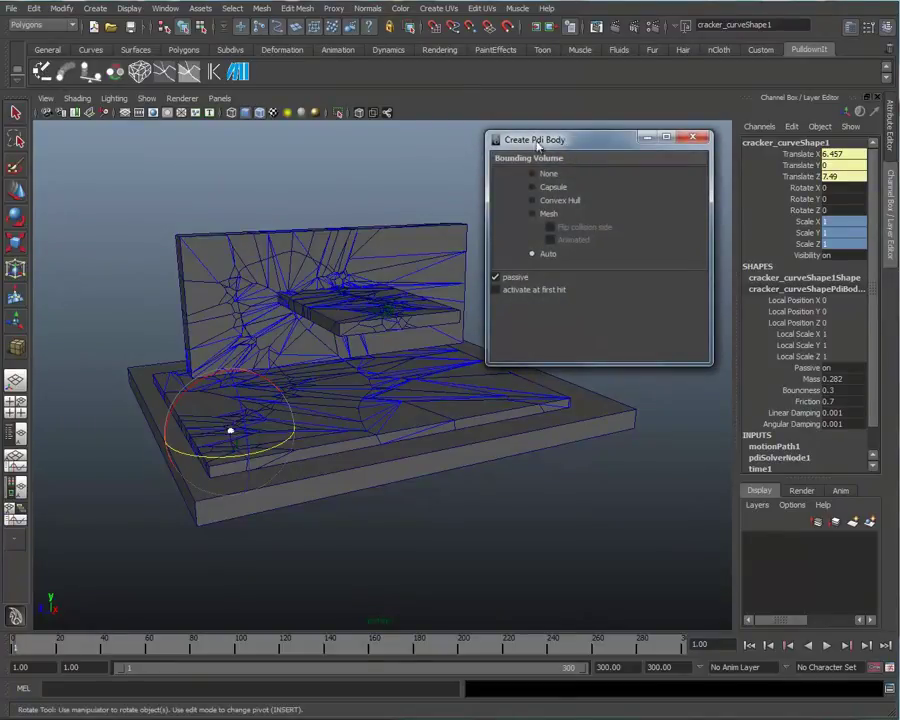
{"action": "mouse_move", "coordinate": [583, 146]}
{"action": "left_mouse_down"}
{"action": "mouse_move", "coordinate": [594, 155]}
{"action": "mouse_move", "coordinate": [585, 166]}
{"action": "left_mouse_up"}
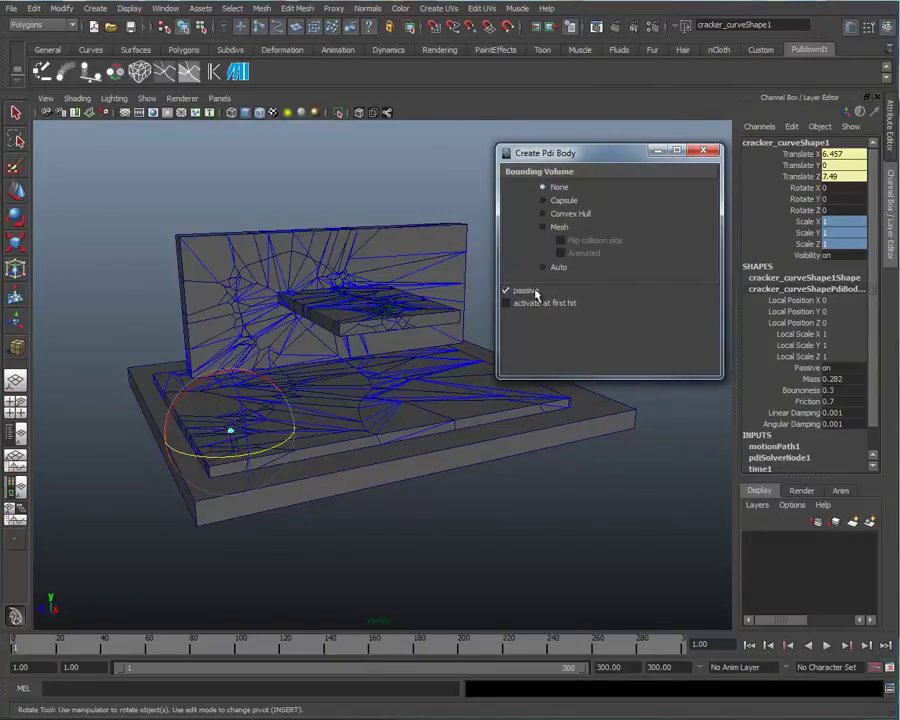
{"action": "left_click", "coordinate": [507, 291]}
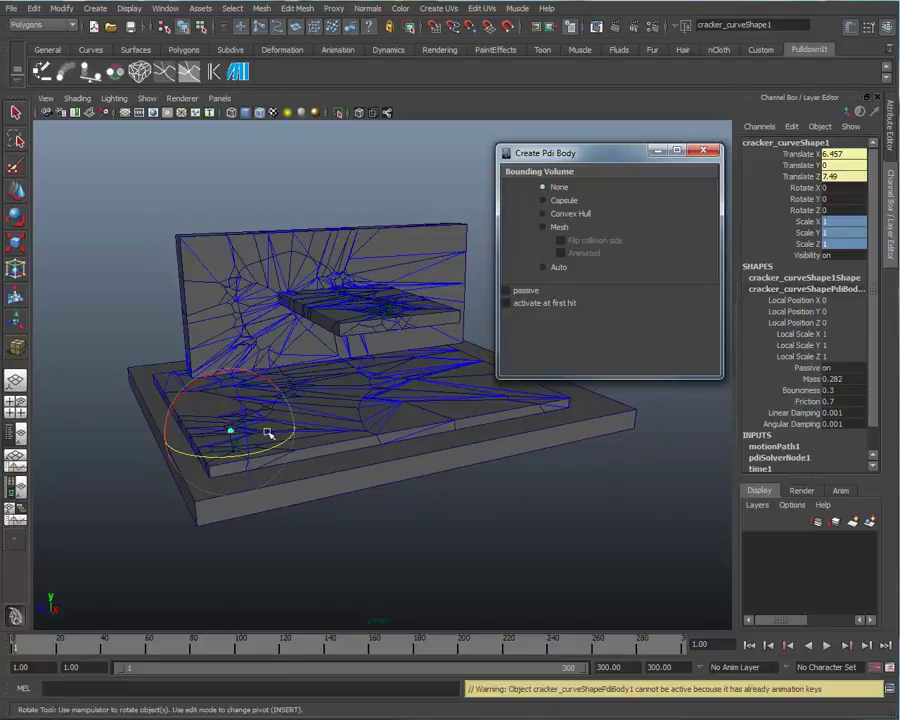
Scale cracker_curveShape1 to 2.5 on all three axes and make it a passive body with Auto bounding volume again
{"action": "left_click", "coordinate": [15, 242]}
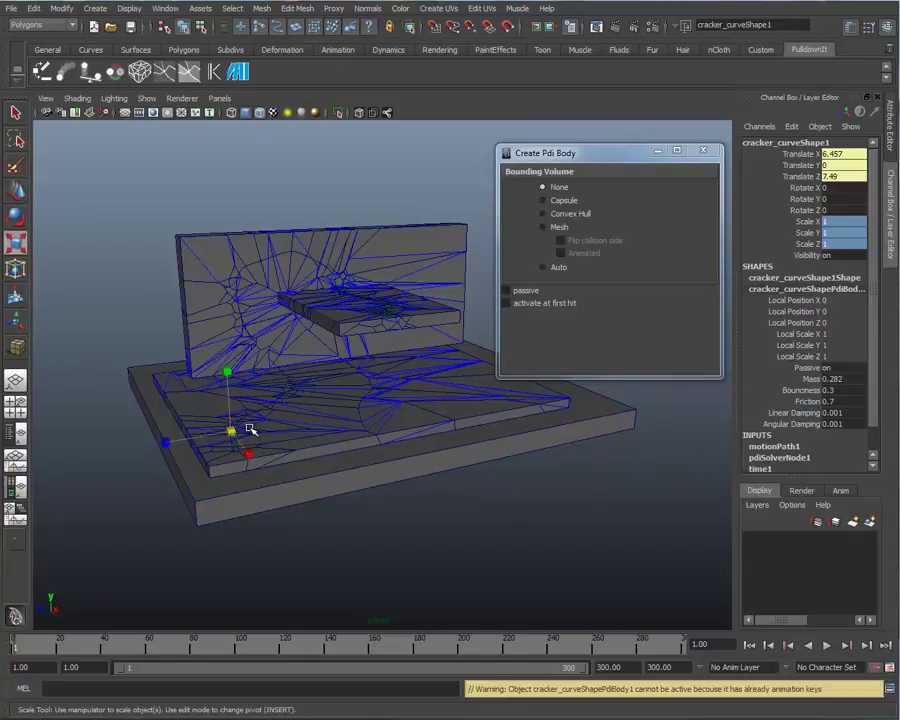
{"action": "left_click_drag", "start_coordinate": [230, 432], "coordinate": [258, 430]}
{"action": "left_click_drag", "start_coordinate": [854, 221], "coordinate": [848, 244]}
{"action": "type", "text": "2.5"}
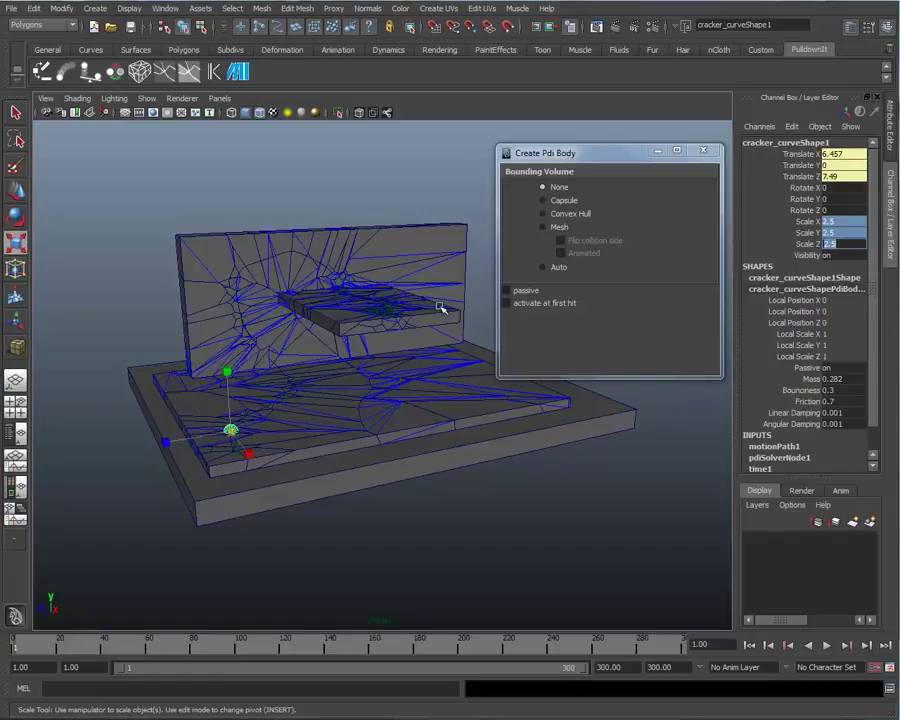
{"action": "left_click", "coordinate": [506, 291]}
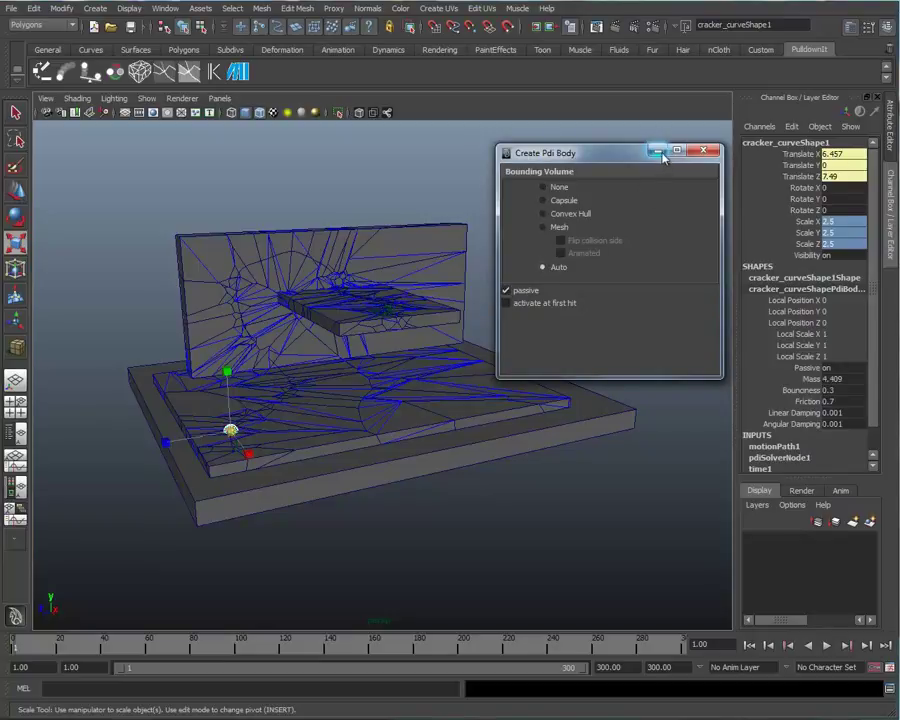
{"action": "left_click", "coordinate": [704, 151]}
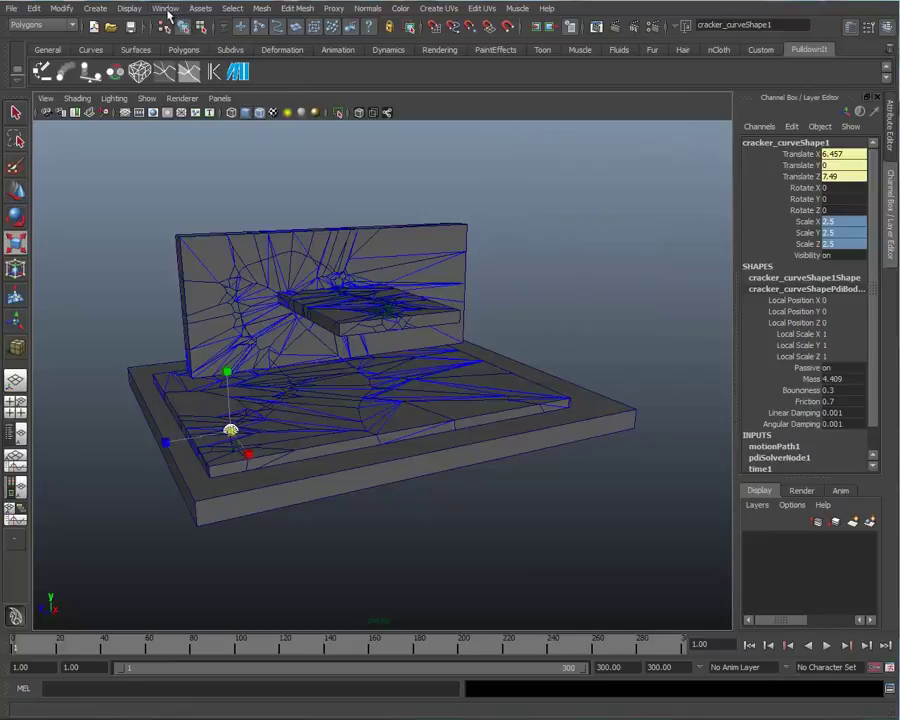
Create a playblast of the enlarged cracker simulation, overwriting the existing Uniform files, and play it back
{"action": "left_click", "coordinate": [166, 9]}
{"action": "left_click", "coordinate": [188, 190]}
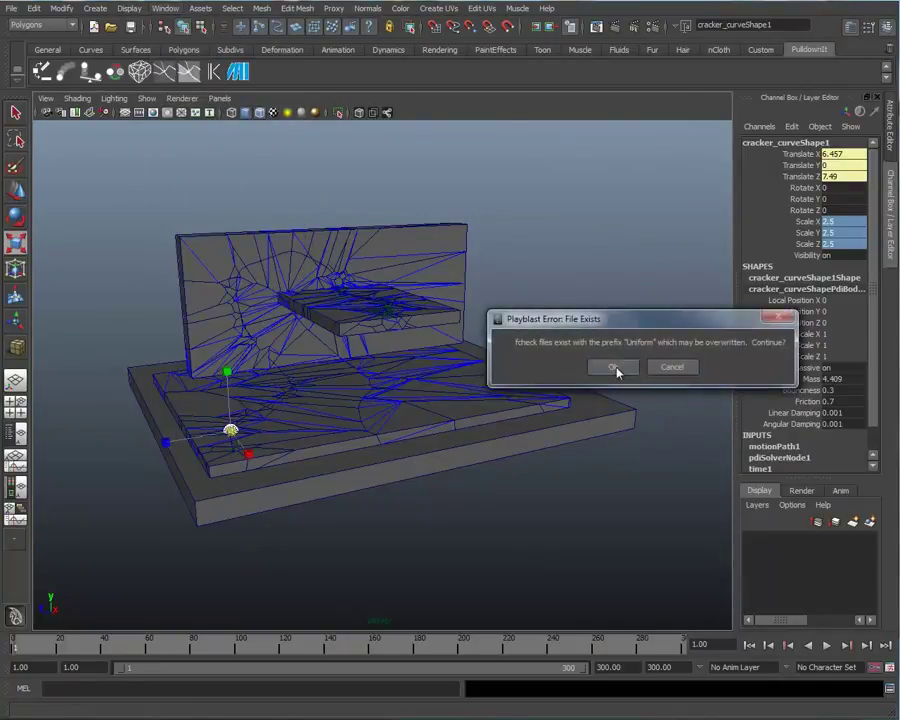
{"action": "left_click", "coordinate": [620, 366]}
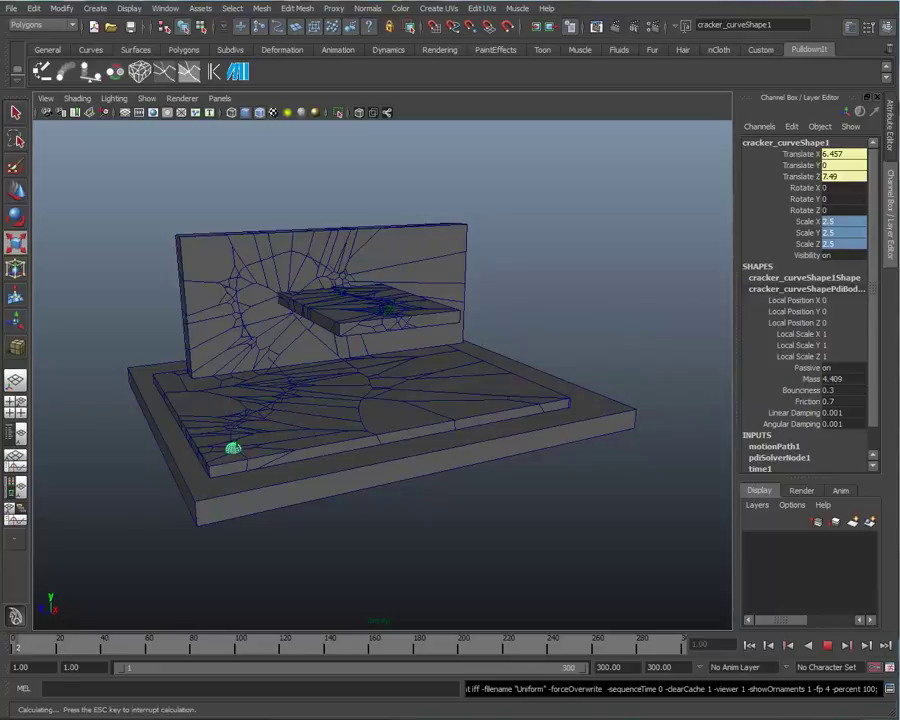
{"action": "key", "text": "Escape"}
{"action": "left_click_drag", "start_coordinate": [693, 68], "coordinate": [456, 76]}
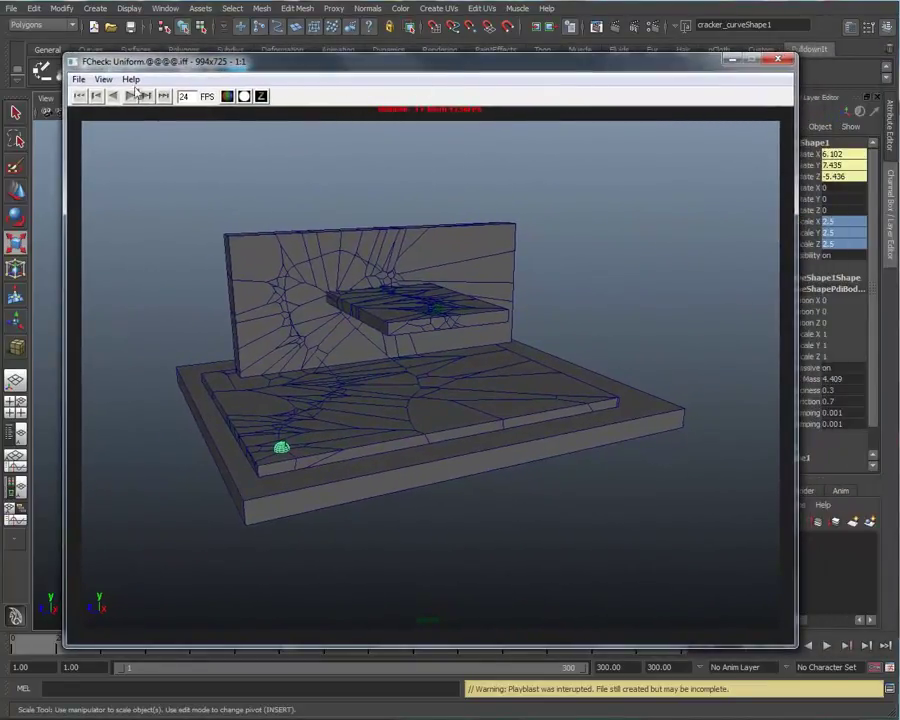
{"action": "left_click", "coordinate": [131, 98]}
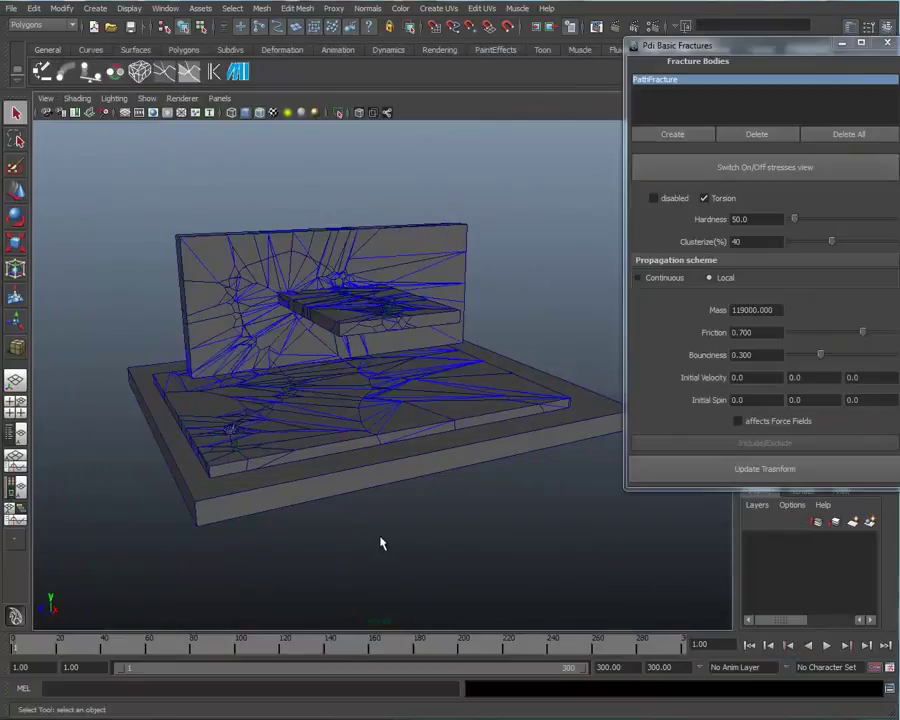
Set PathFracture's hardness to 10
{"action": "mouse_move", "coordinate": [393, 470]}
{"action": "left_mouse_down", "text": "alt"}
{"action": "mouse_move", "coordinate": [369, 458]}
{"action": "mouse_move", "coordinate": [383, 470]}
{"action": "mouse_move", "coordinate": [388, 462]}
{"action": "left_mouse_up", "text": "alt"}
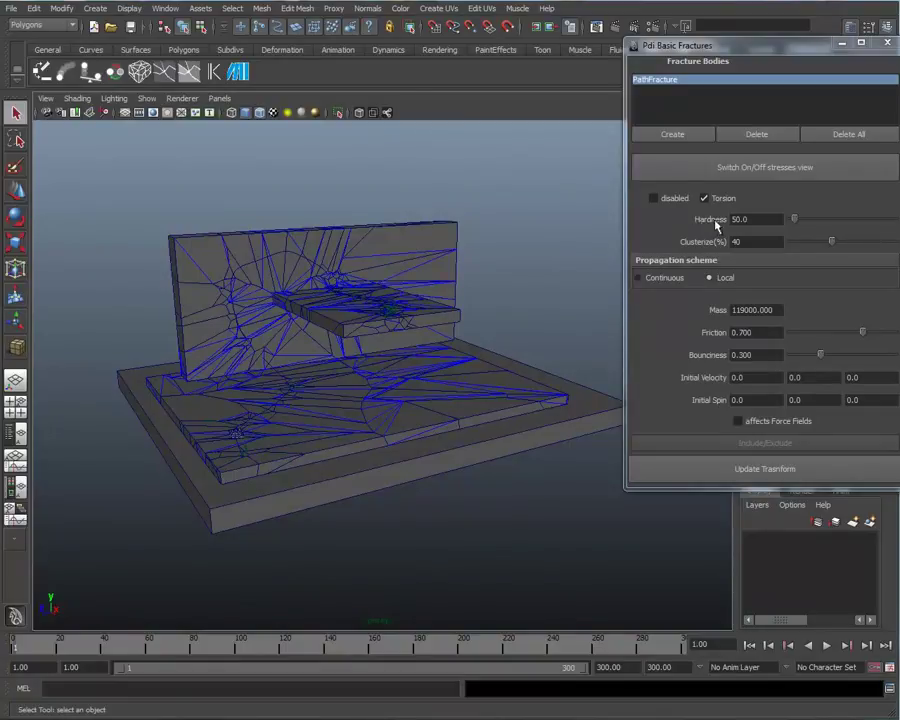
{"action": "left_click_drag", "start_coordinate": [770, 218], "coordinate": [734, 212]}
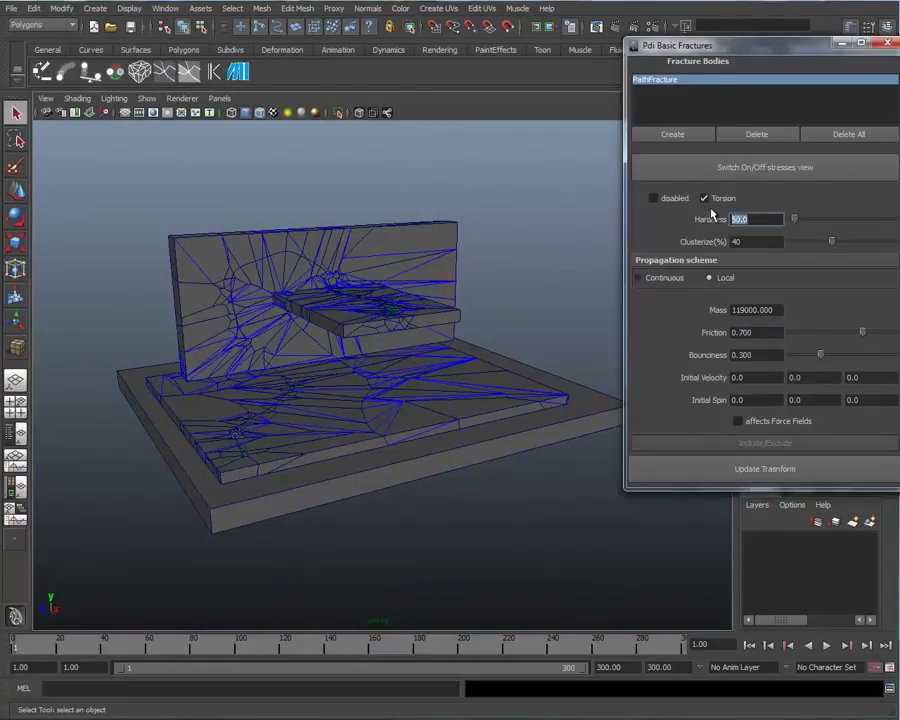
{"action": "type", "text": "10"}
{"action": "key", "text": "Return"}
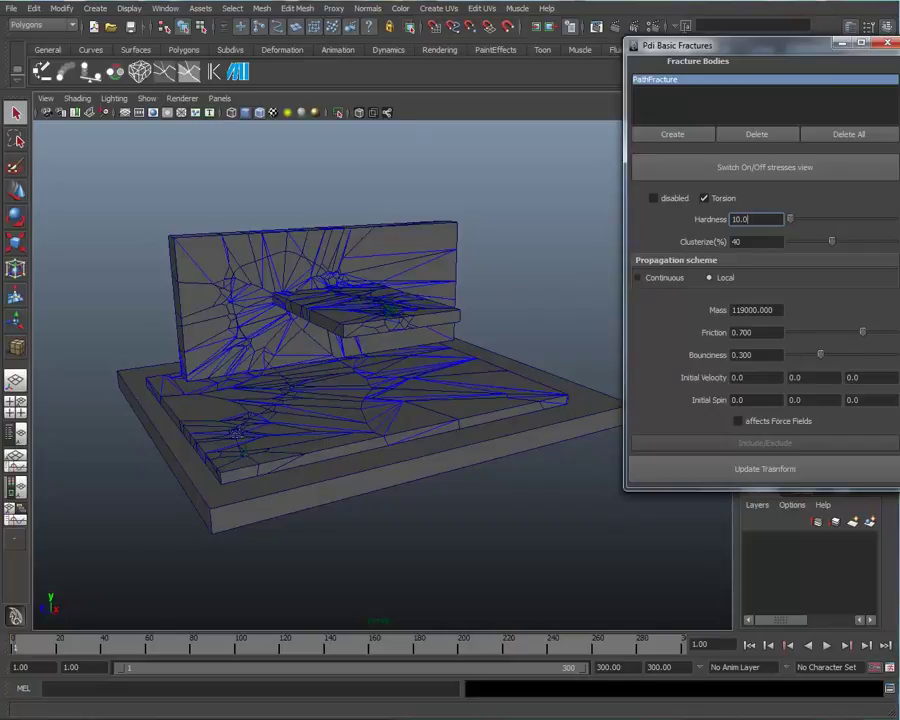
Switch to the FCheck viewer and play back the playblast of the fracture simulation with hardness 10
{"action": "key", "text": "alt+Tab"}
{"action": "left_click_drag", "start_coordinate": [686, 134], "coordinate": [399, 60]}
{"action": "left_click", "coordinate": [150, 88]}
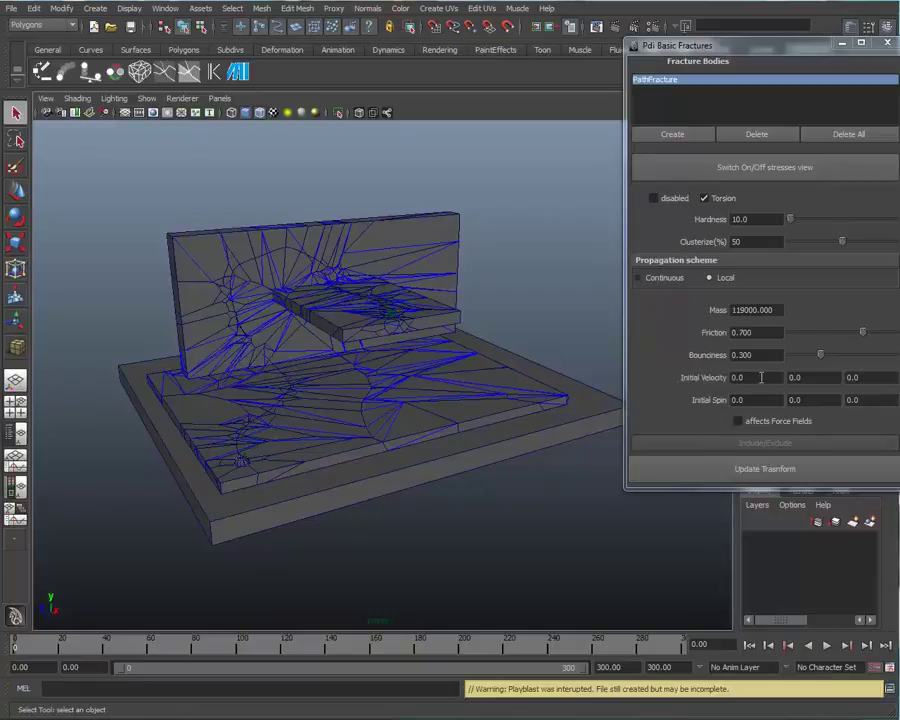
Set PathFracture's initial velocity to 3500 on X and Z and its initial spin to 3000 on X and Z
{"action": "left_click", "coordinate": [761, 377]}
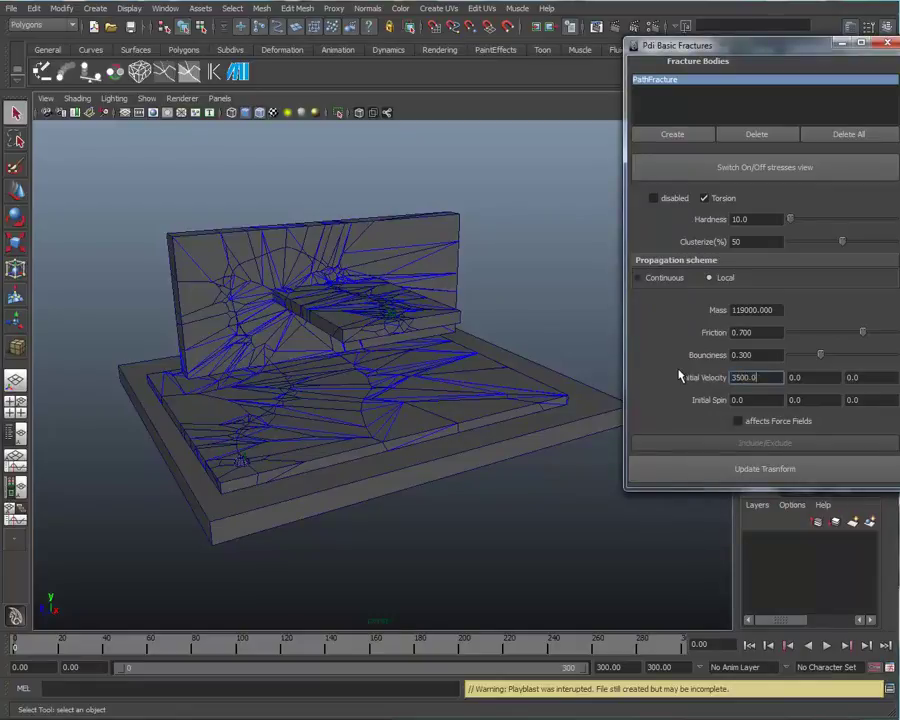
{"action": "key", "text": "Tab"}
{"action": "key", "text": "Tab"}
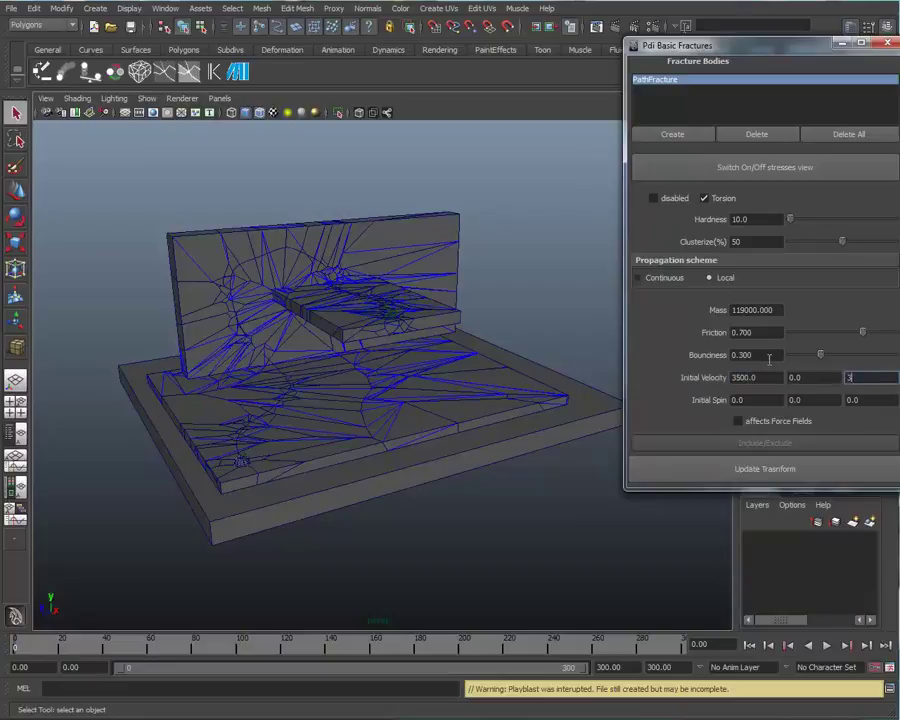
{"action": "left_click", "coordinate": [756, 399]}
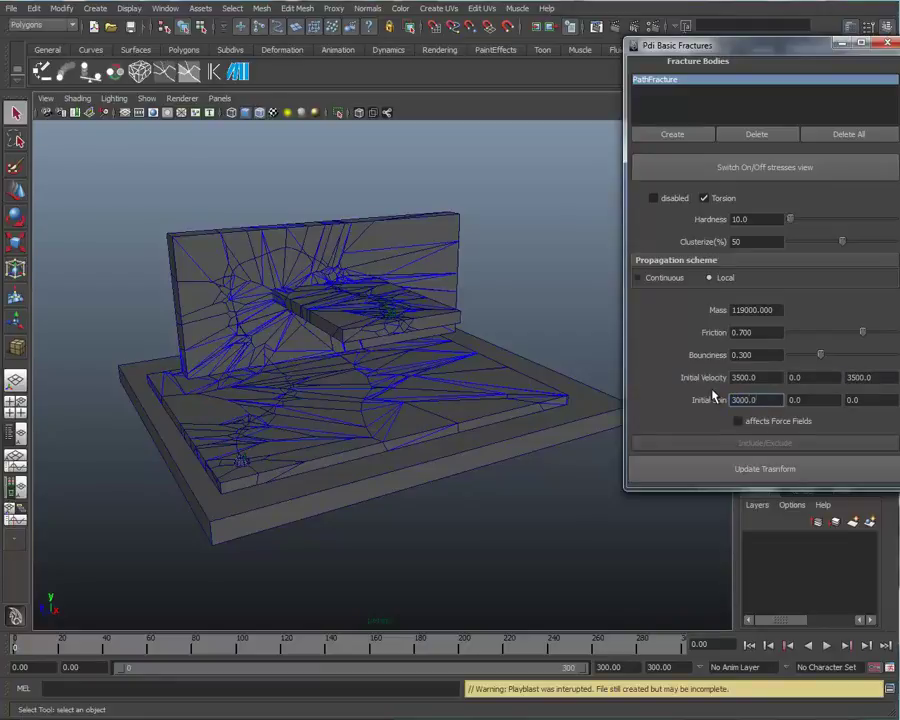
{"action": "left_click_drag", "start_coordinate": [875, 400], "coordinate": [745, 368]}
{"action": "type", "text": "3000.0"}
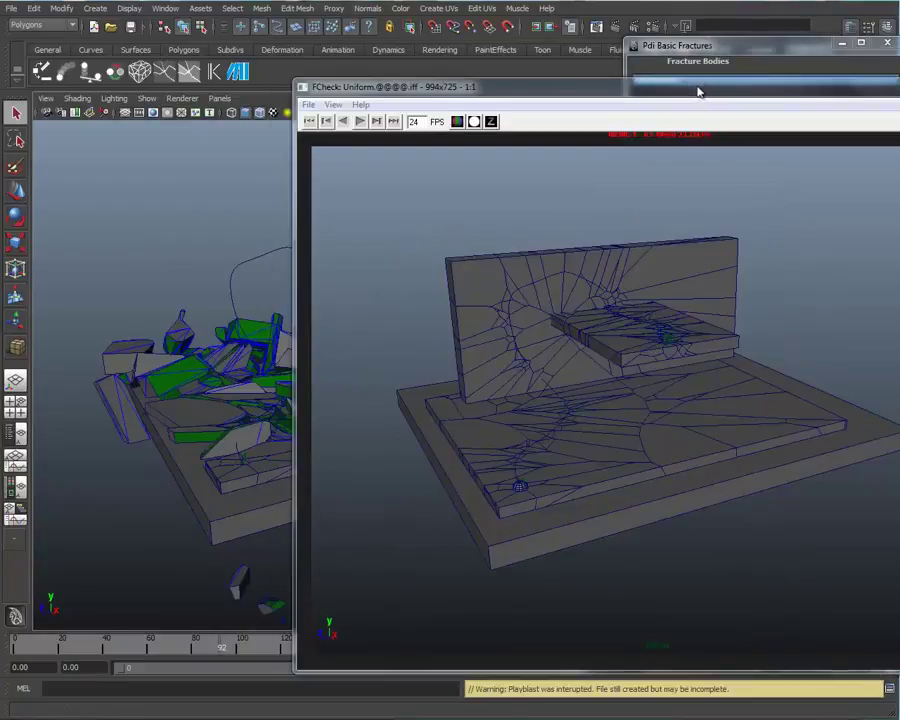
Bring the FCheck window fully into view and play the Uniform playblast of the simulation with initial velocity and spin
{"action": "left_click_drag", "start_coordinate": [715, 90], "coordinate": [488, 30]}
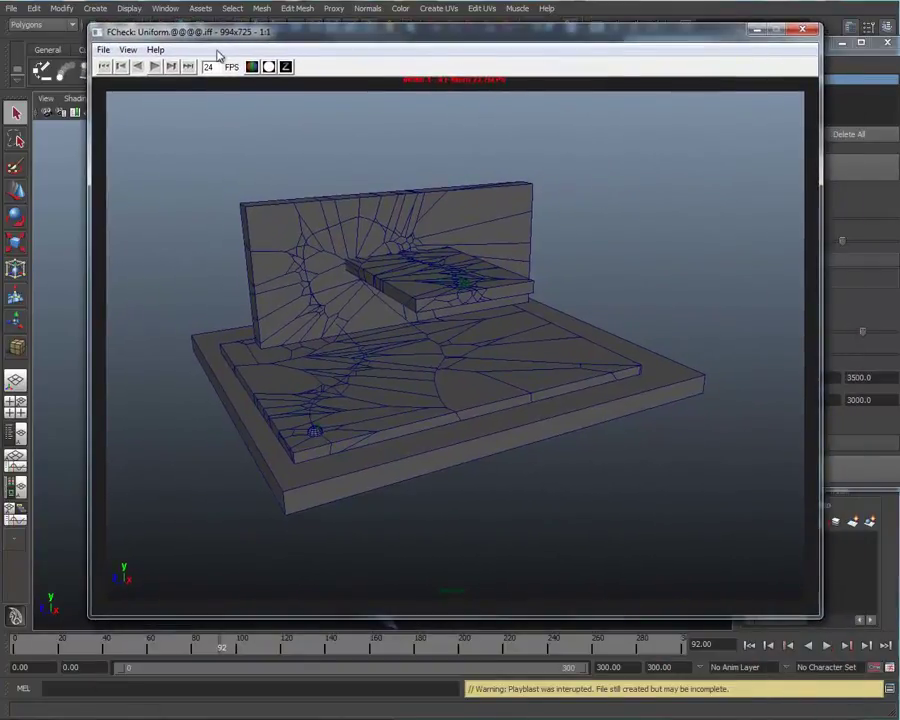
{"action": "left_click", "coordinate": [155, 67]}
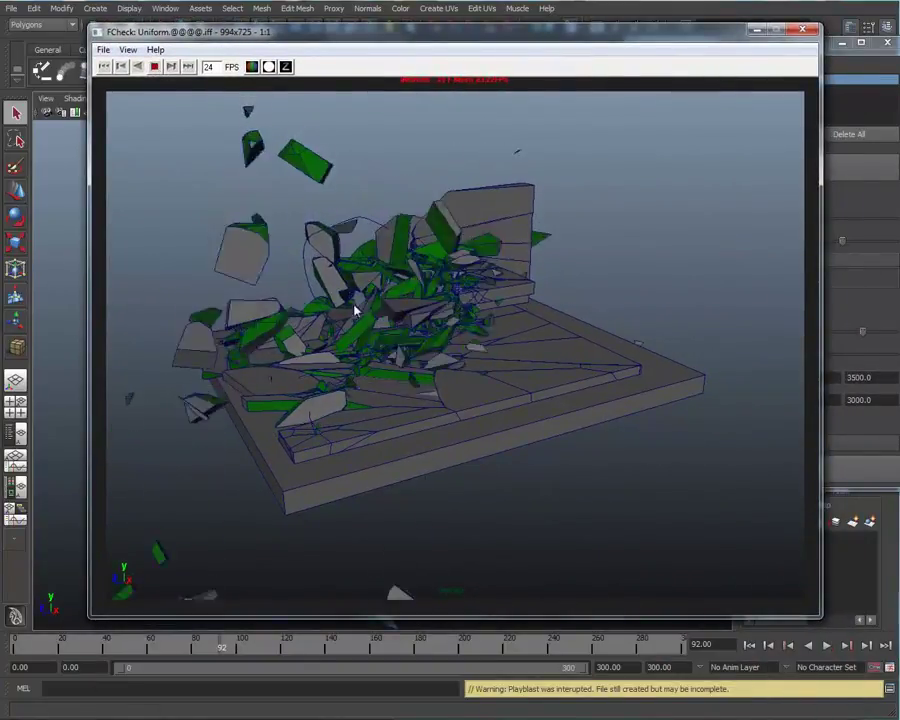